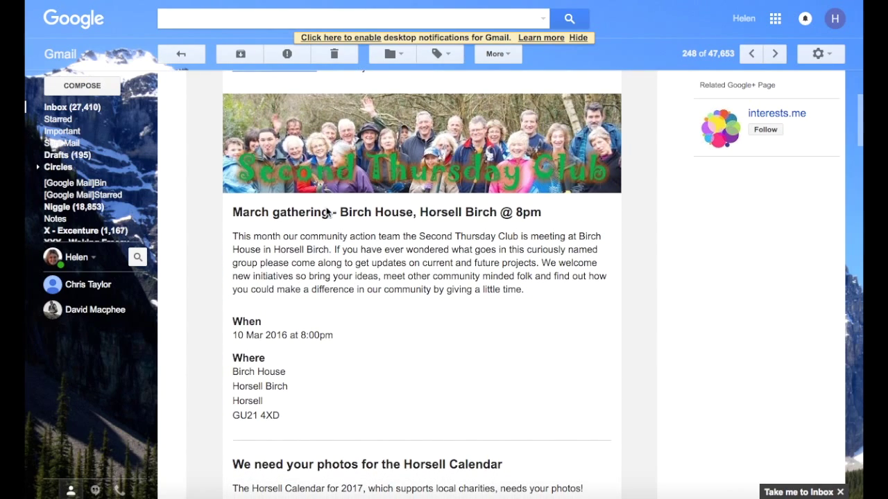
Step: Read through the Second Thursday Club newsletter email, examining its own stories, the shared community stories and the footer with the unsubscribe option
scroll(372, 363, "down", 7)
scroll(372, 363, "down", 2)
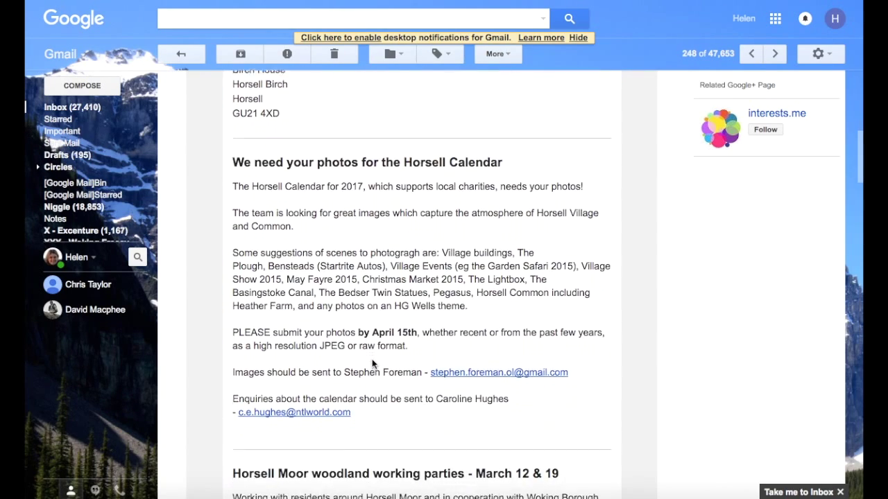
scroll(371, 331, "down", 9)
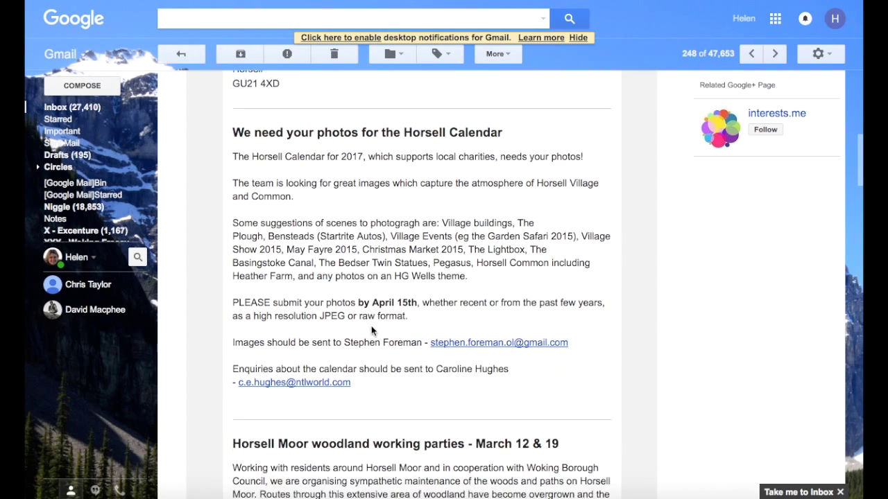
scroll(371, 331, "down", 10)
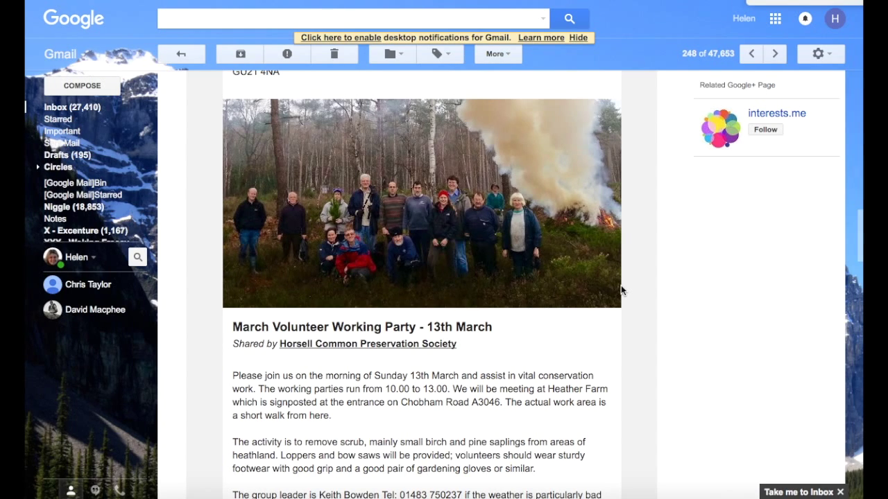
scroll(621, 286, "down", 2)
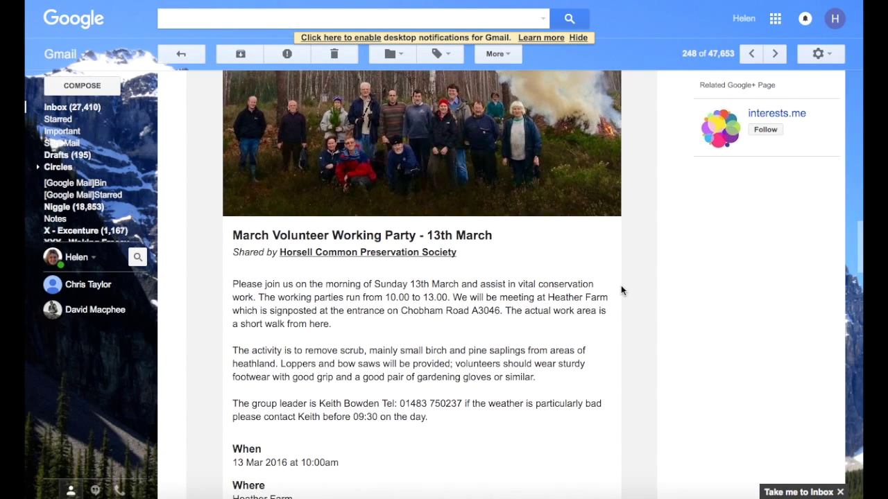
scroll(621, 290, "down", 2)
scroll(621, 290, "down", 5)
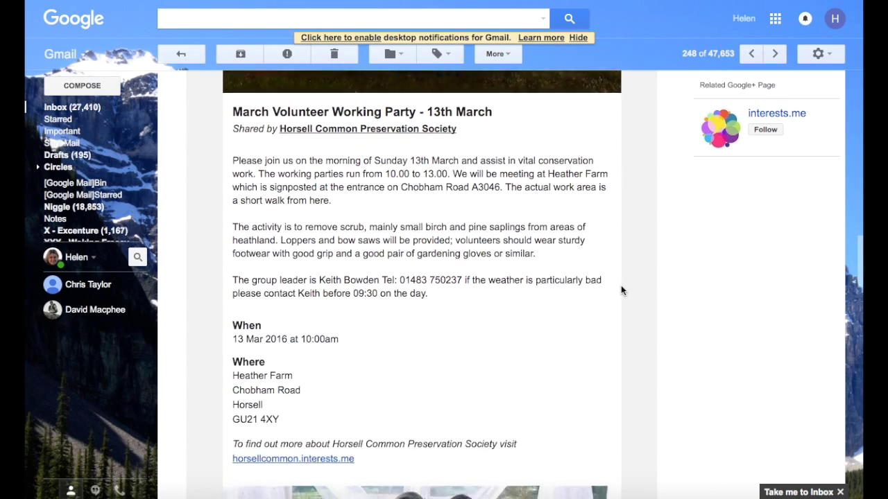
scroll(621, 289, "down", 4)
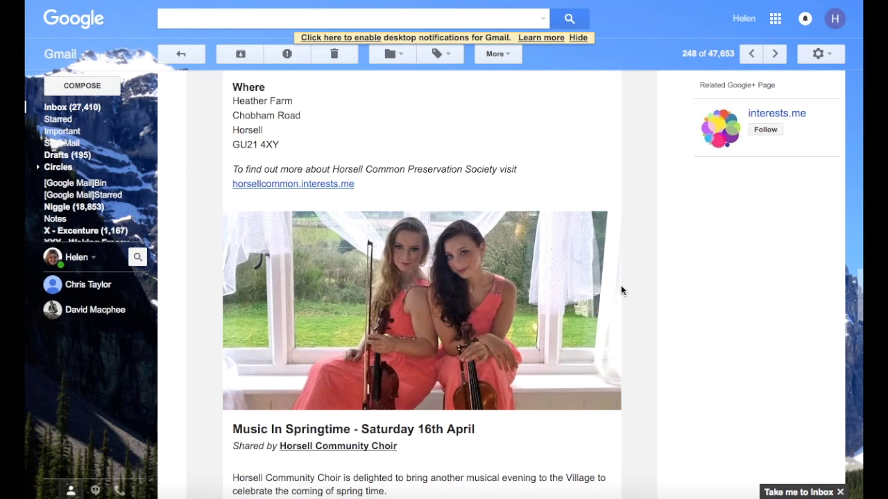
scroll(621, 289, "down", 1)
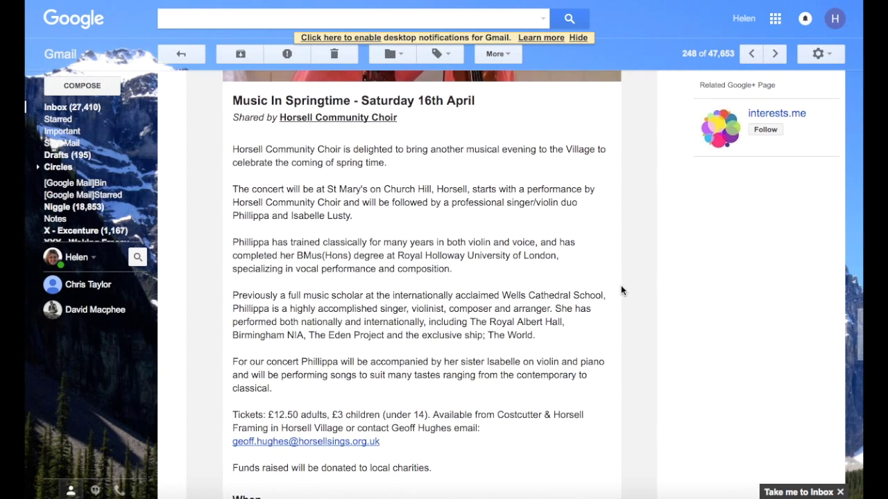
scroll(398, 376, "down", 9)
scroll(397, 379, "down", 5)
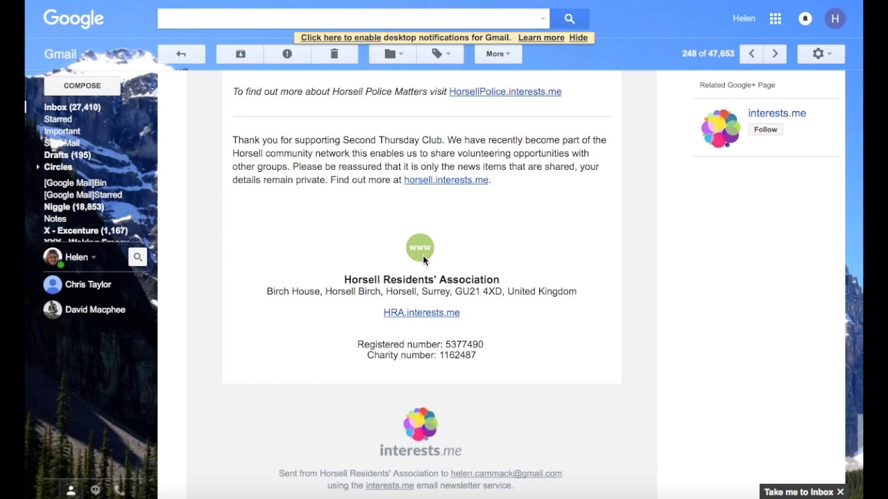
scroll(455, 370, "down", 2)
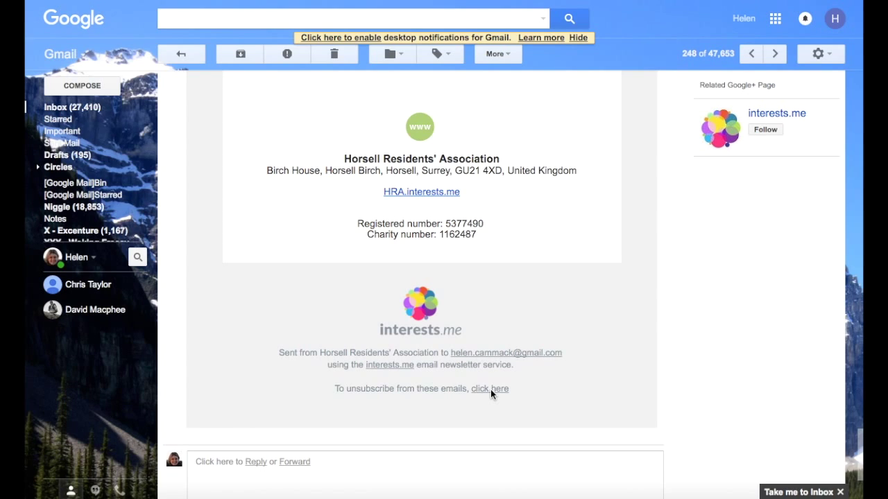
scroll(432, 418, "down", 1)
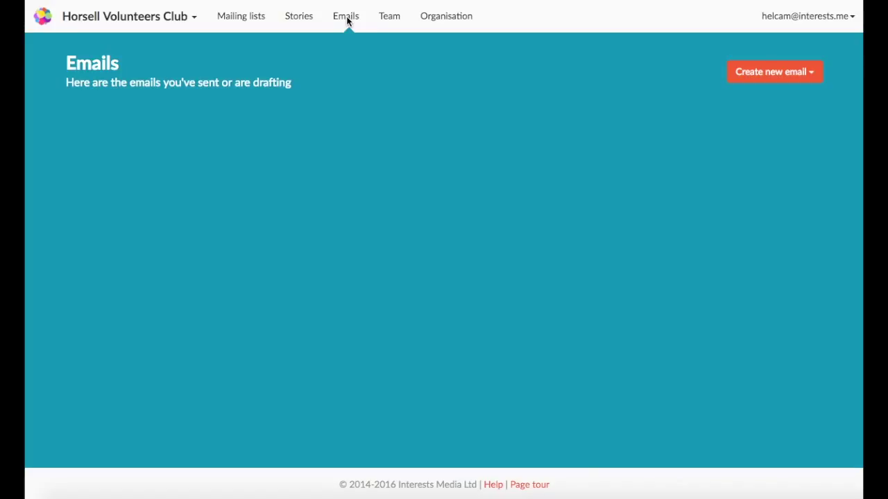
Step: Create a new email for the Horsell Prospective Volunteers mailing list, including the stories "We need more volunteers!" and "Summer Party"
left_click(785, 77)
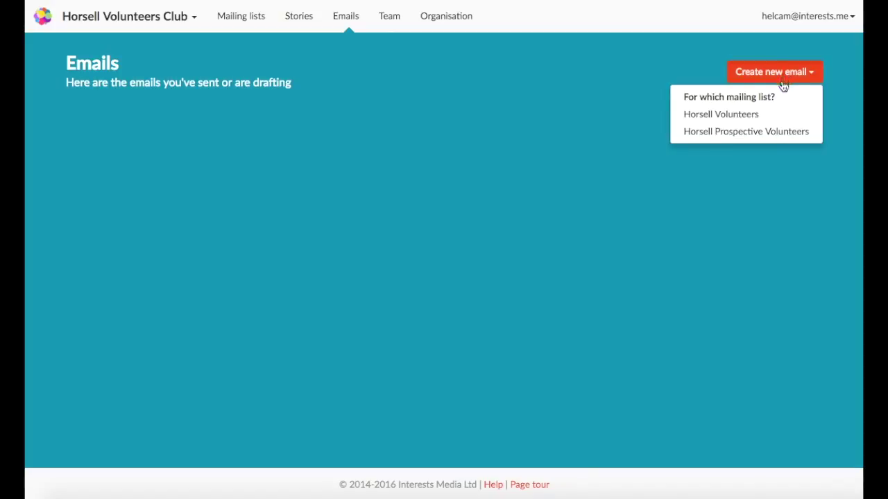
left_click(757, 133)
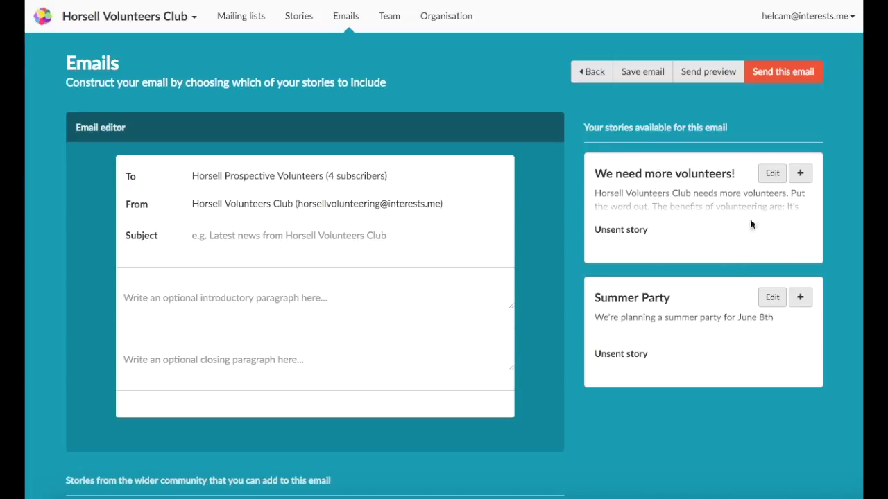
left_click(801, 175)
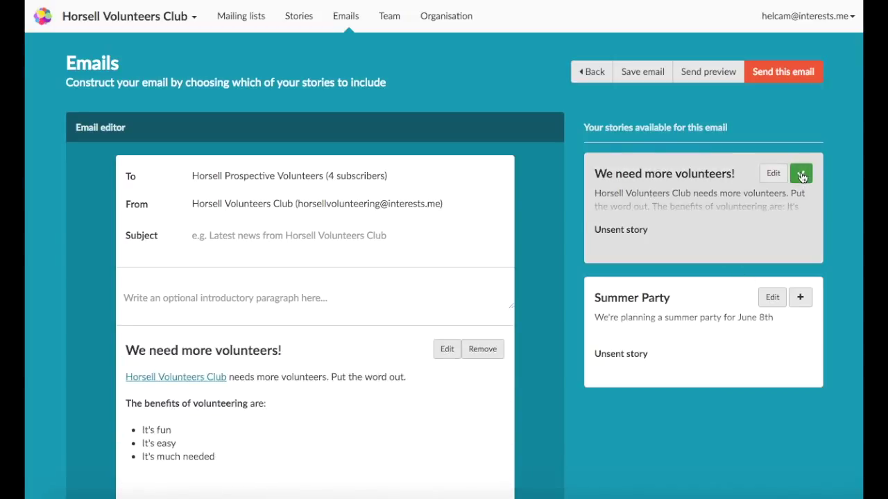
left_click(800, 298)
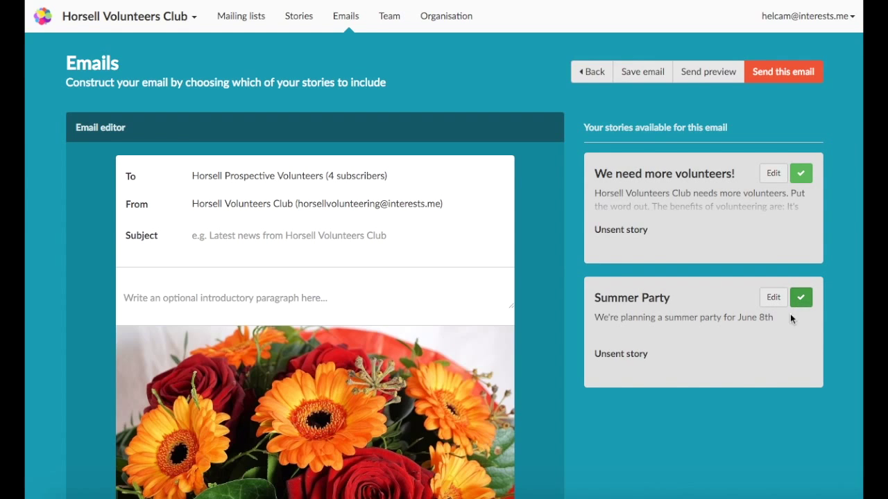
Step: Move the "Summer Party" story above "We need more volunteers!" in the email
scroll(728, 375, "down", 5)
scroll(729, 375, "down", 2)
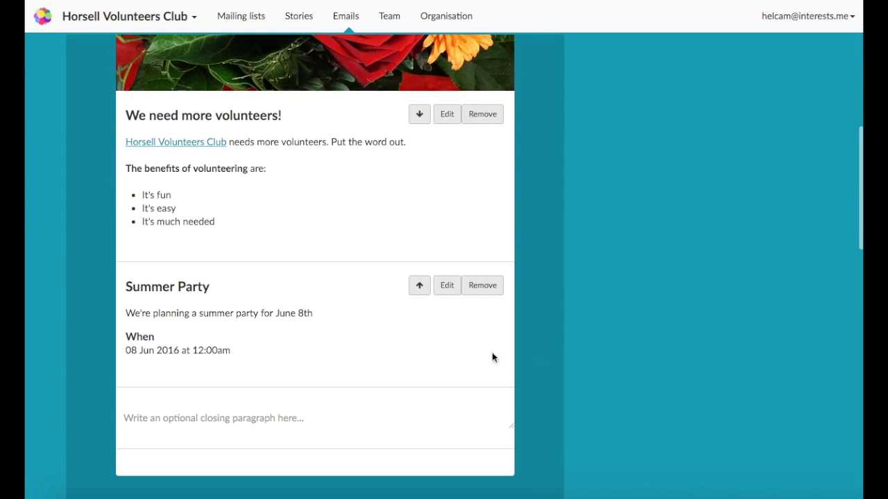
left_click(420, 286)
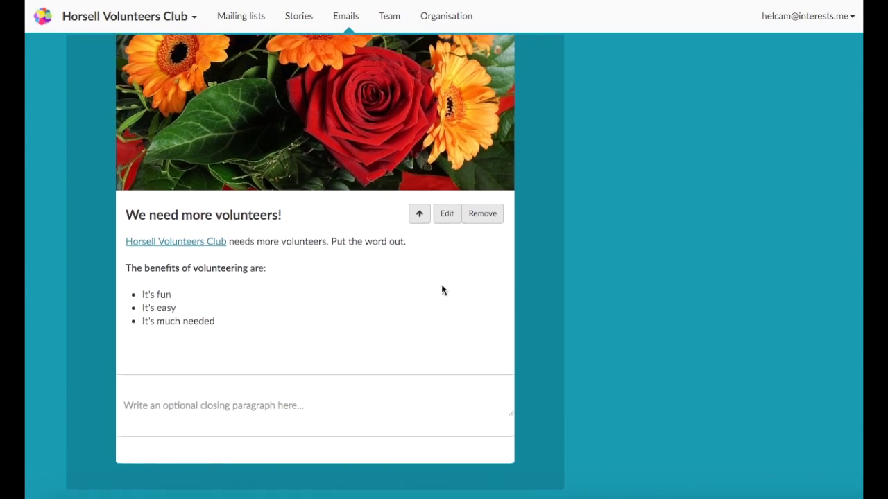
scroll(443, 280, "down", 5)
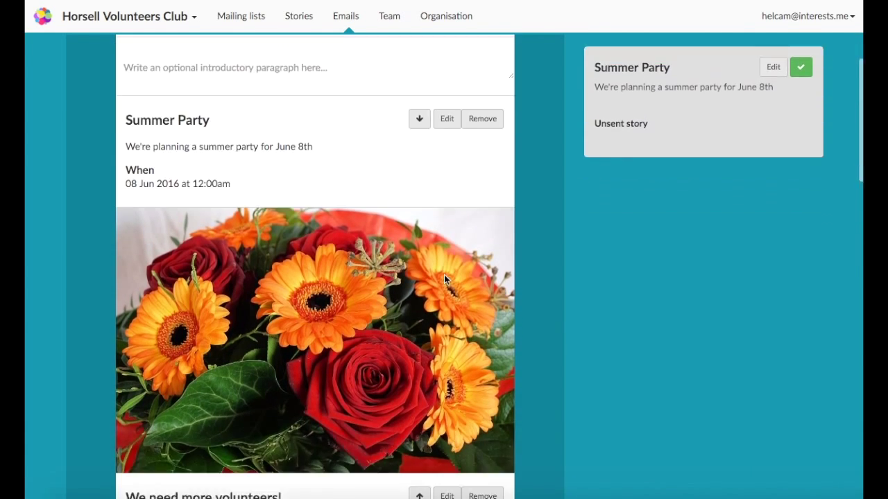
Step: Preview Horsell Village Hall's "Are you our new Trustee?" among the wider community stories and add it to the email
scroll(444, 279, "down", 5)
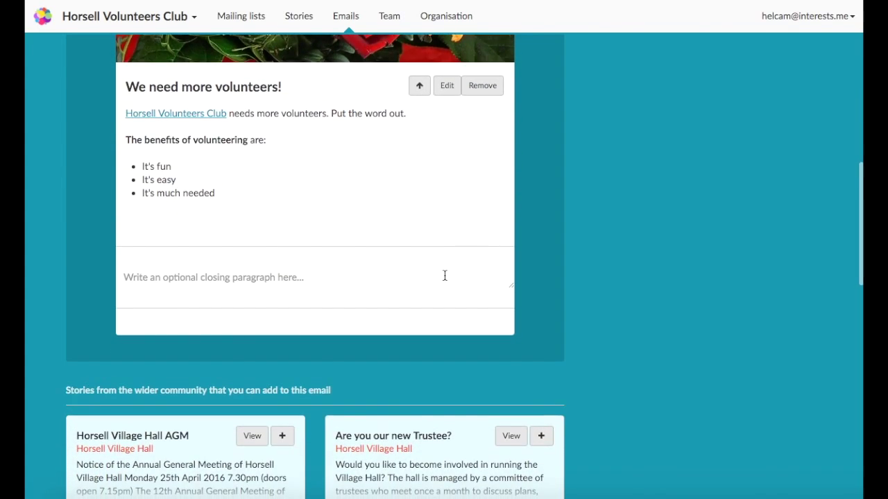
scroll(444, 279, "down", 1)
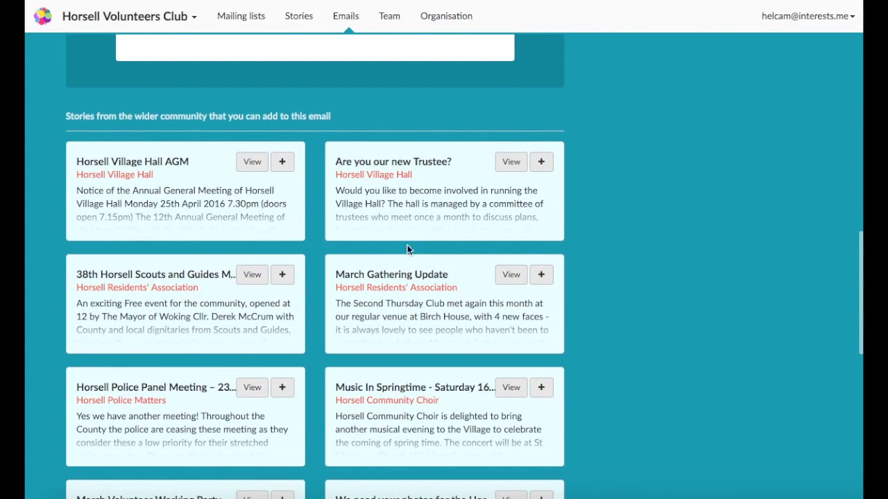
left_click_drag(68, 116, 313, 124)
left_click(373, 142)
scroll(416, 194, "down", 1)
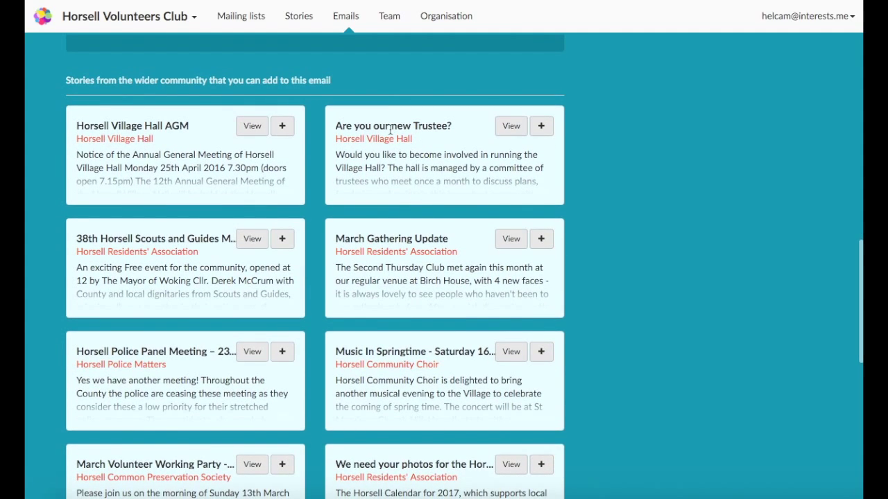
left_click(510, 125)
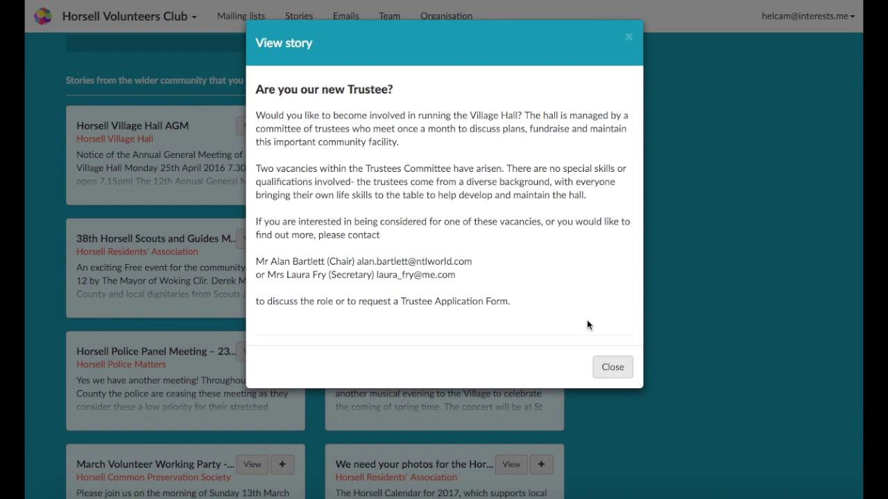
left_click(614, 370)
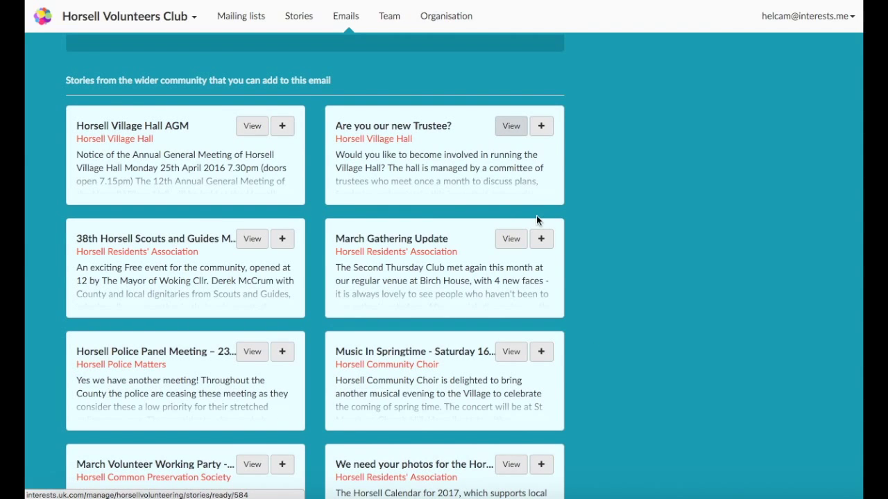
left_click(542, 126)
Step: Preview Horsell Common Preservation Society's "March Volunteer Working Party - 13th March" story and add it to the email
scroll(440, 257, "down", 6)
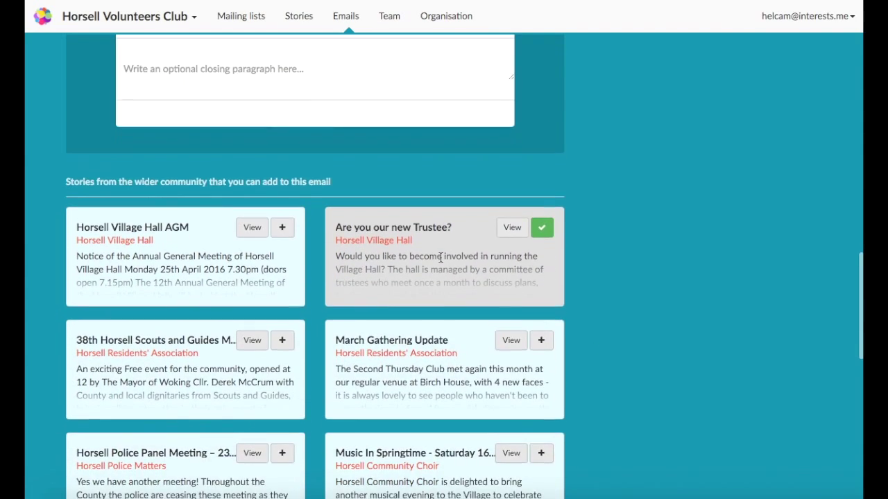
scroll(440, 261, "down", 3)
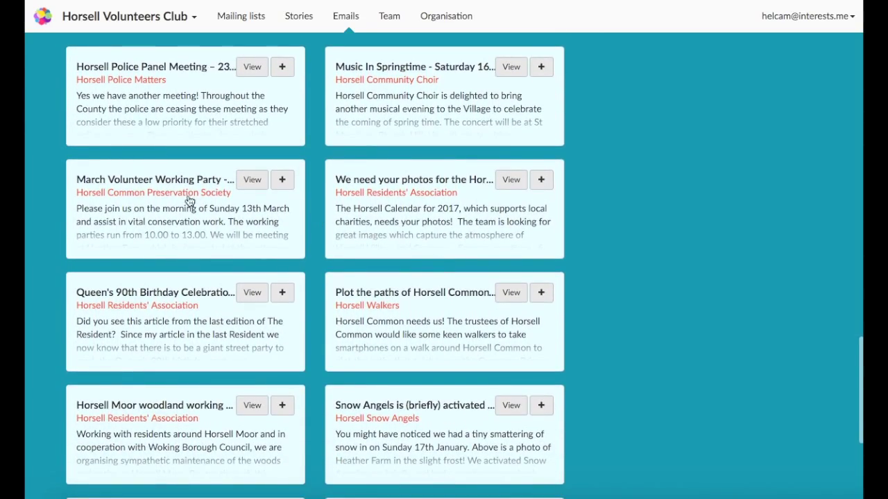
left_click(251, 181)
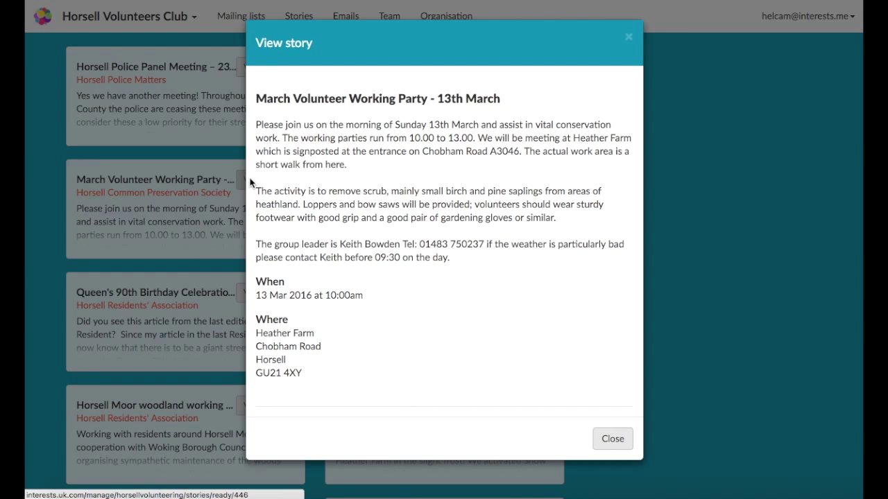
left_click(607, 440)
left_click(286, 183)
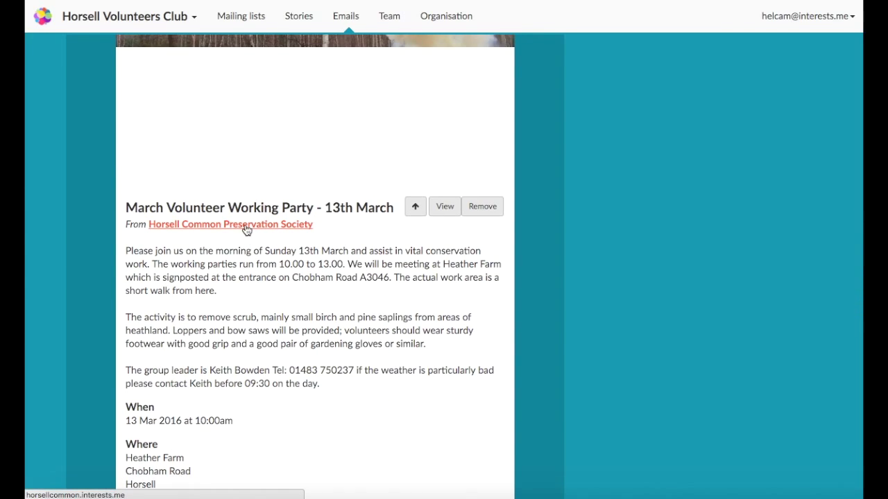
Step: Review the added stories in the email and set its subject to "Hello Volunteers!"
scroll(317, 326, "up", 6)
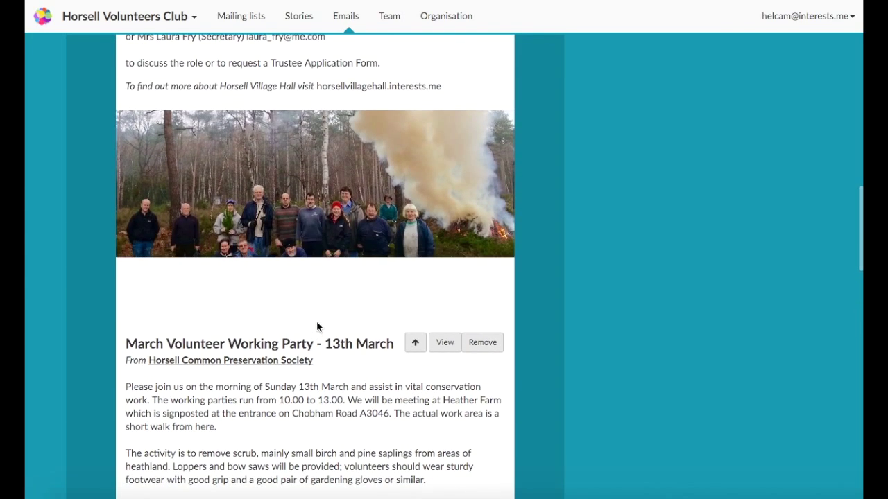
scroll(317, 326, "up", 10)
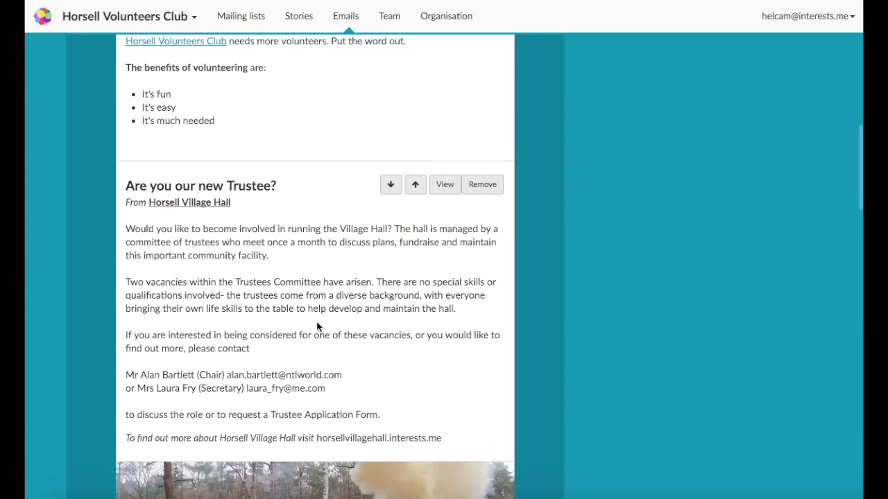
scroll(317, 326, "up", 3)
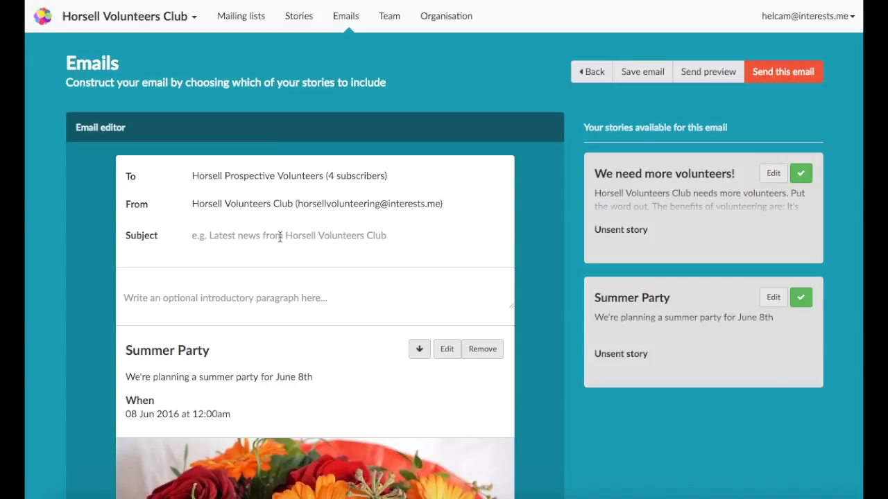
type("Hello Volunteers!")
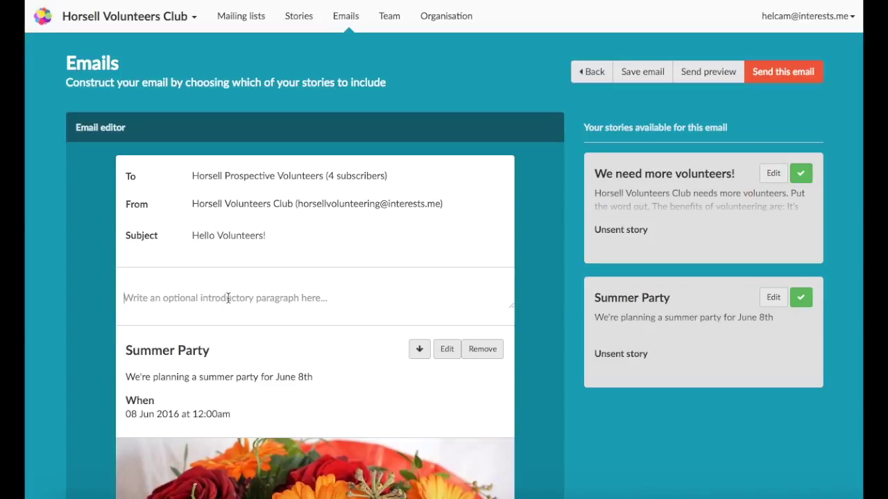
Step: Write the introductory paragraph as two lines: "Hi prospective volunteers!" and "Here's the news for this month."
type("Hi")
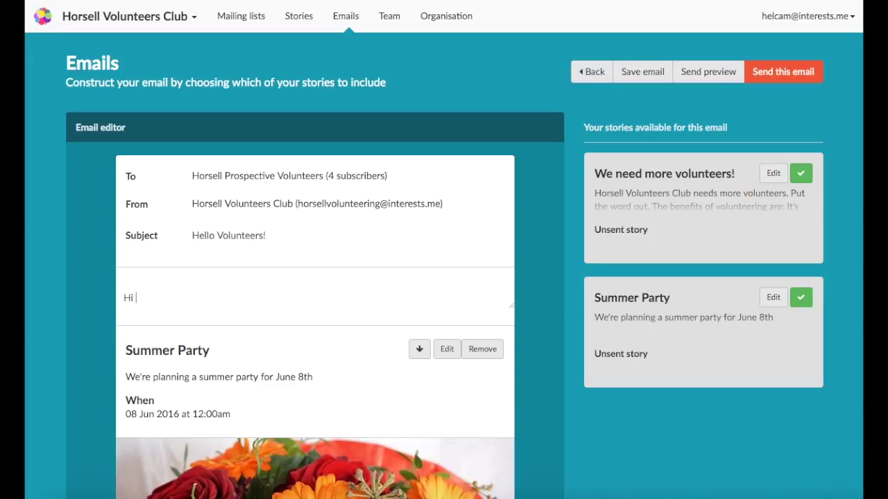
type(" prospective volunteers")
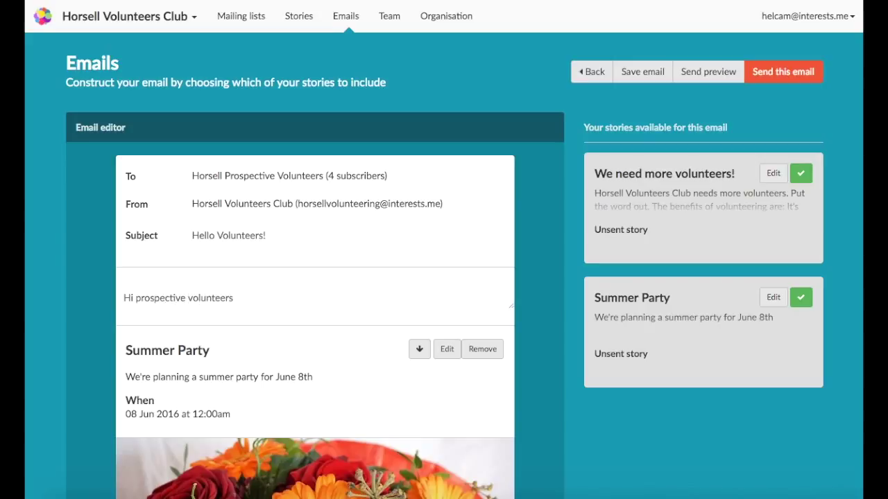
type("!")
key("Return")
type("Her")
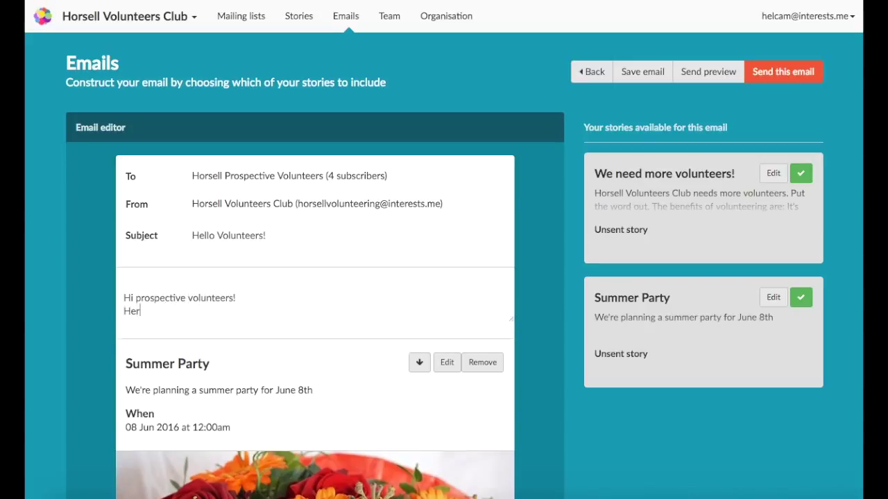
type("e are")
key("BackSpace")
key("BackSpace")
key("BackSpace")
type("'s the news for this month.")
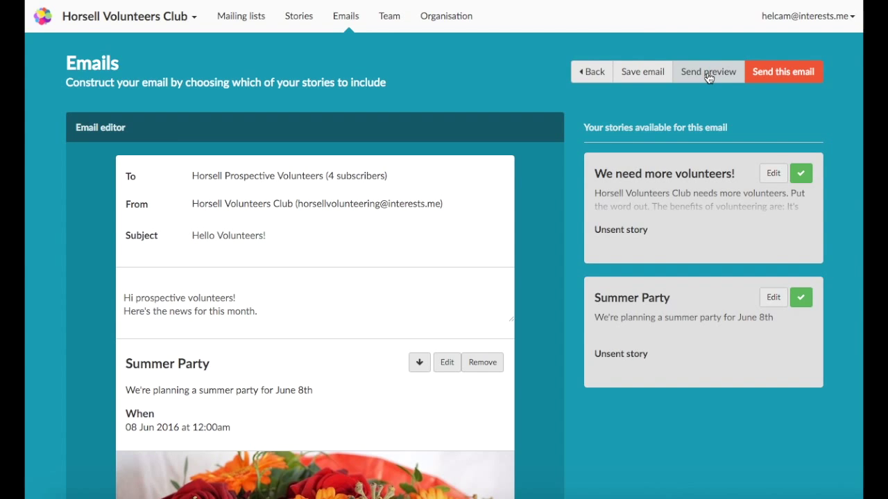
Step: Try to send the email to the Horsell Prospective Volunteers list, returning to the editor without requesting the account confirmation email
left_click(778, 76)
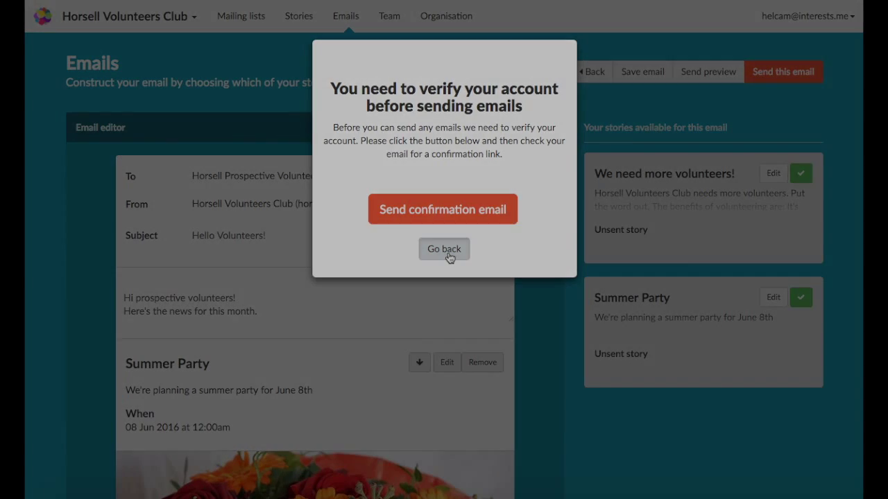
left_click(444, 249)
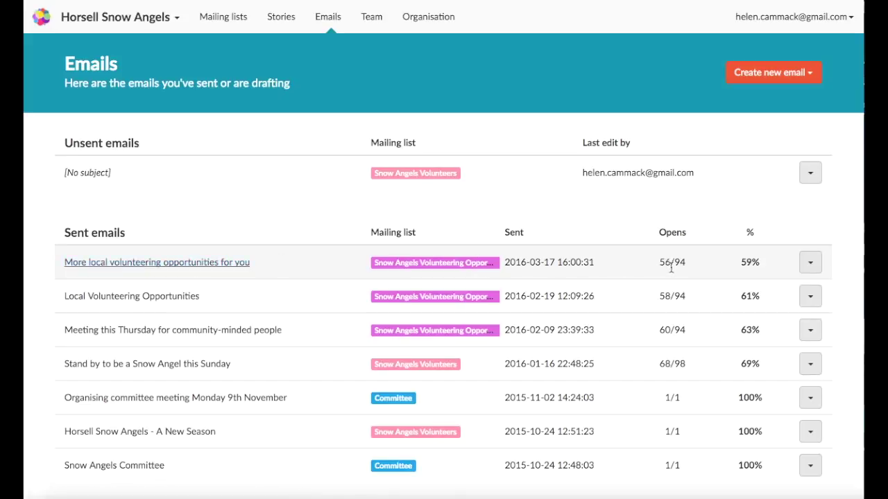
Step: Check the opens of Horsell Snow Angels' sent email "More local volunteering opportunities for you" and view the stories it contains
left_click_drag(662, 263, 688, 263)
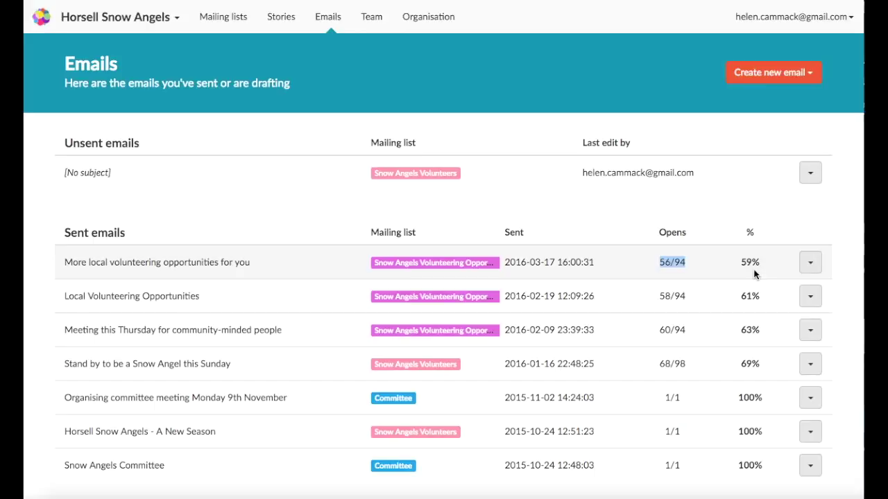
left_click(810, 265)
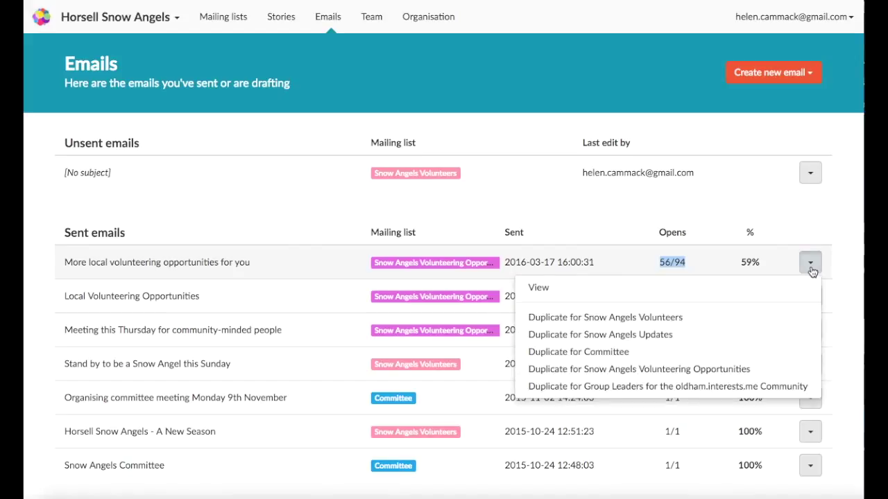
left_click(745, 291)
scroll(464, 286, "down", 5)
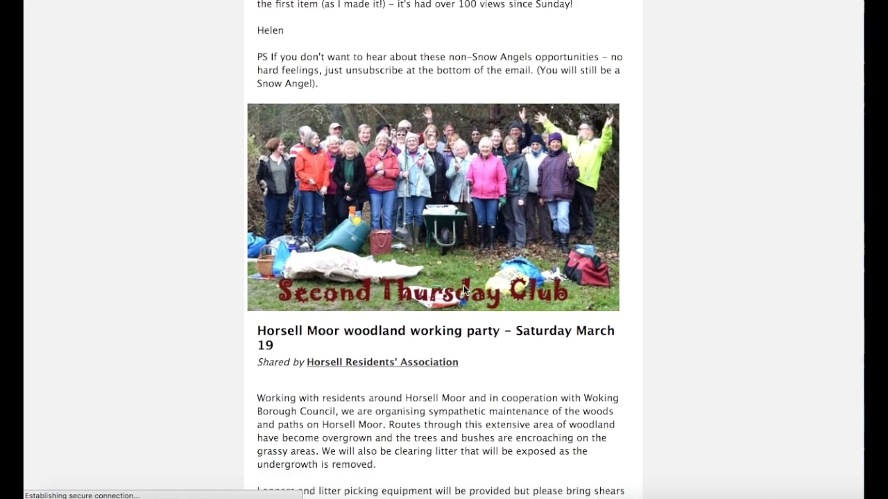
scroll(463, 287, "down", 10)
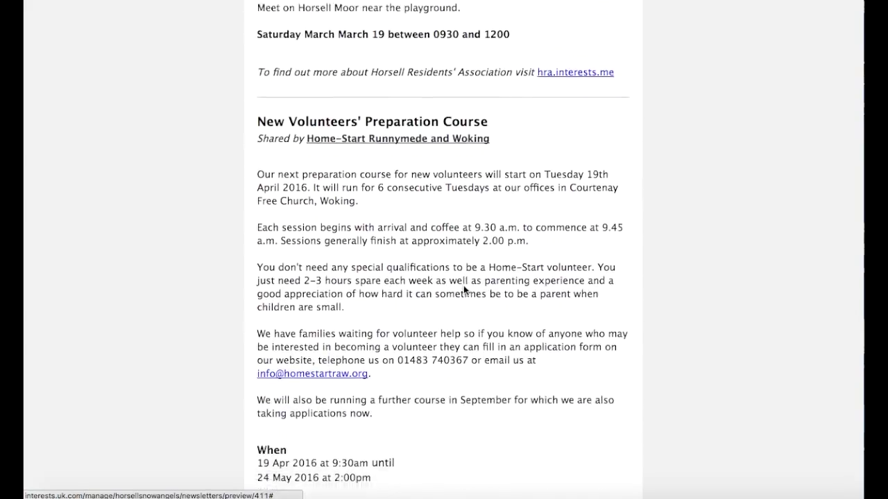
scroll(463, 290, "down", 4)
scroll(463, 285, "down", 3)
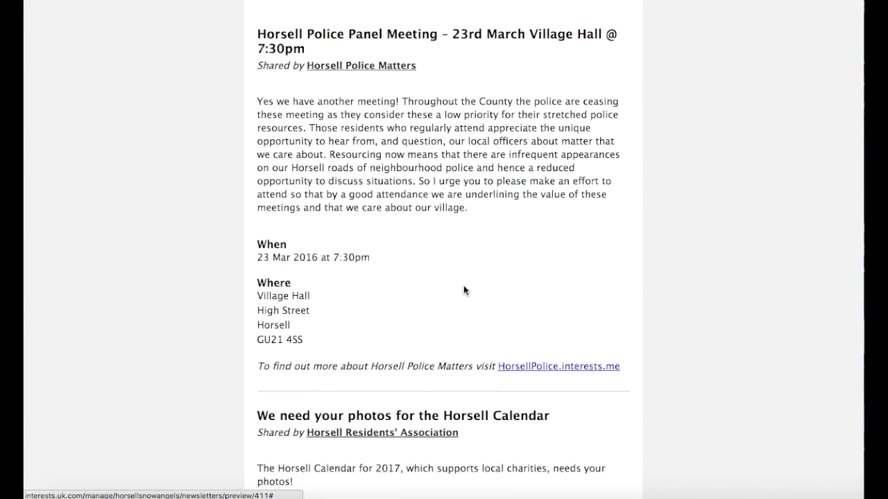